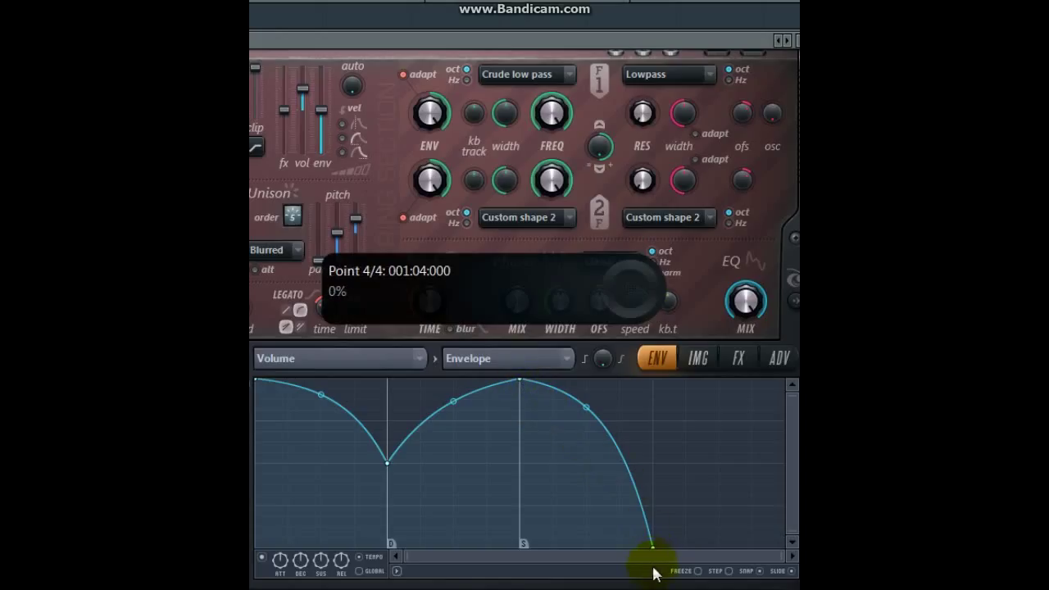
Step: Open the Pattern 4 step sequencer and play the sound, then stop it
click(521, 3)
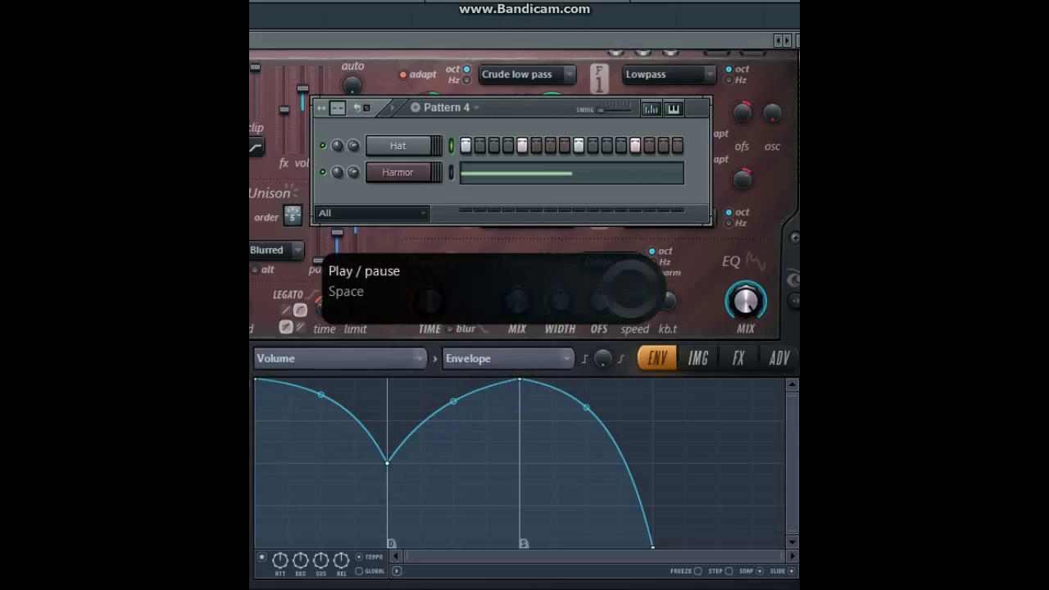
key(space)
key(r)
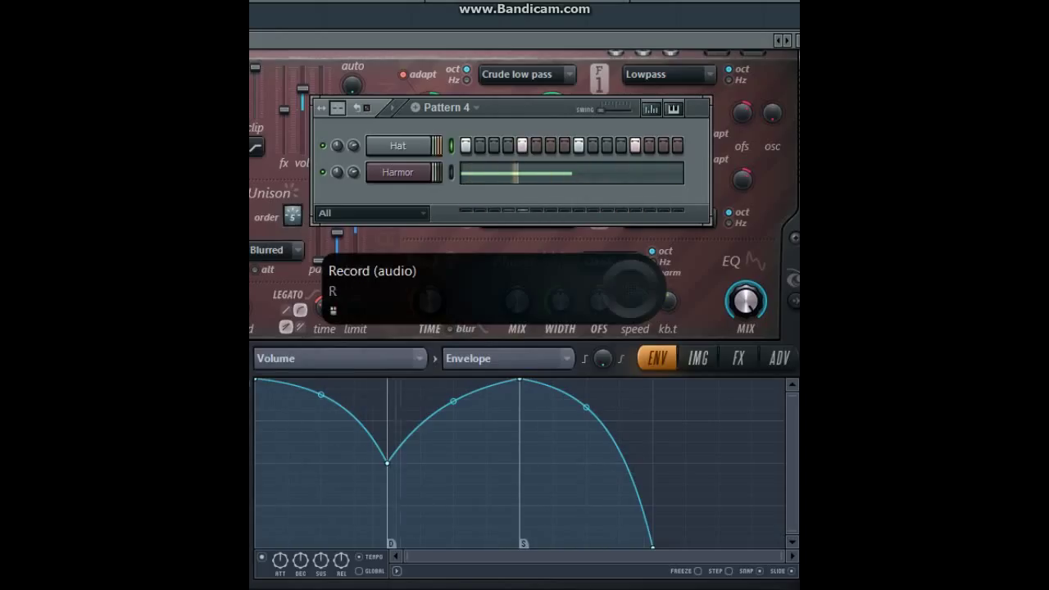
key(space)
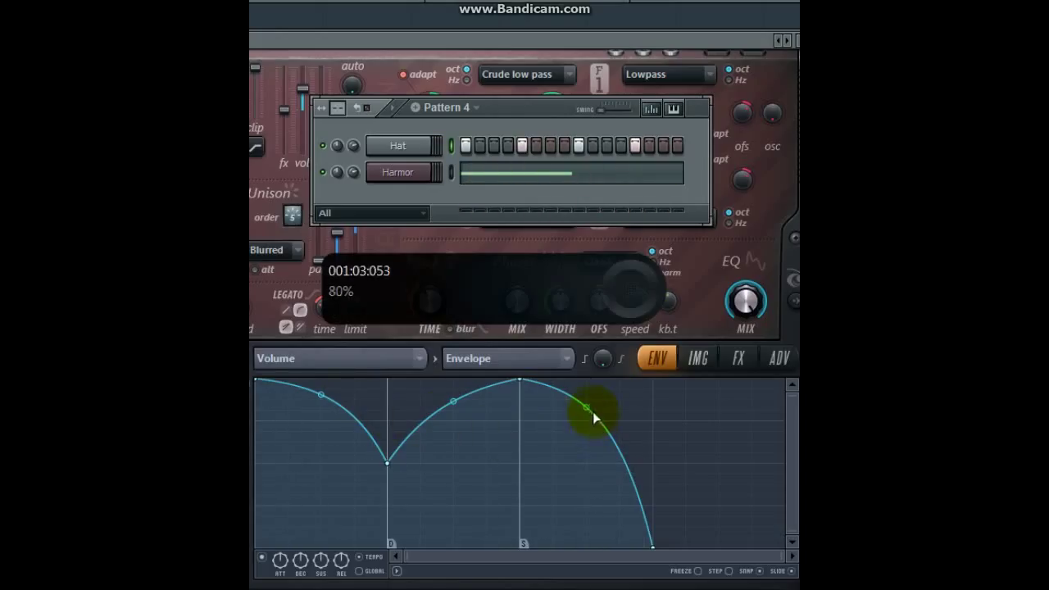
Step: Make the final volume envelope fall concave and replay it with the step sequencer up
drag(589, 407, 586, 490)
key(F6)
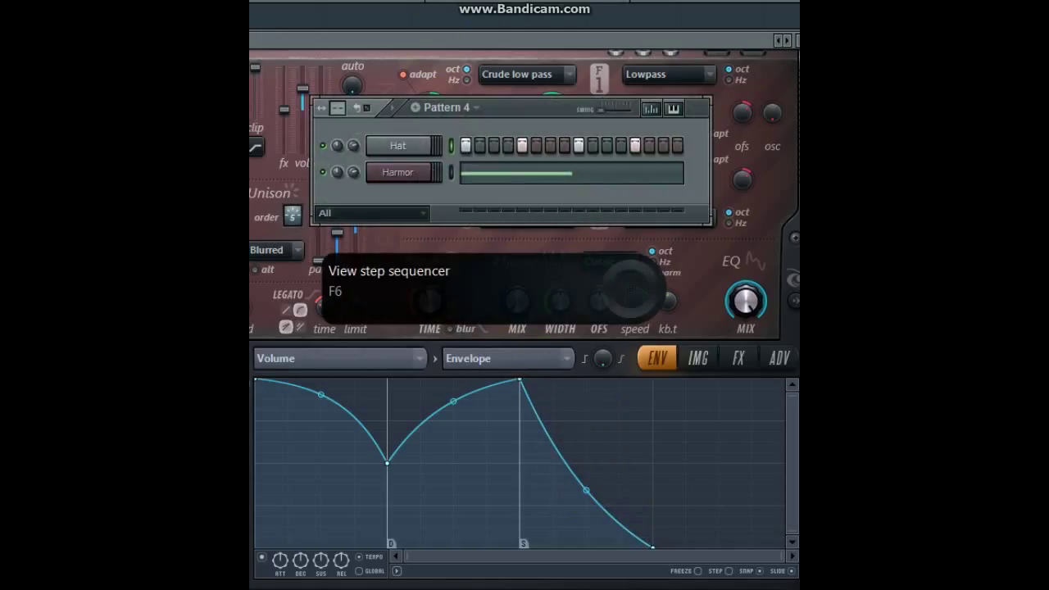
key(space)
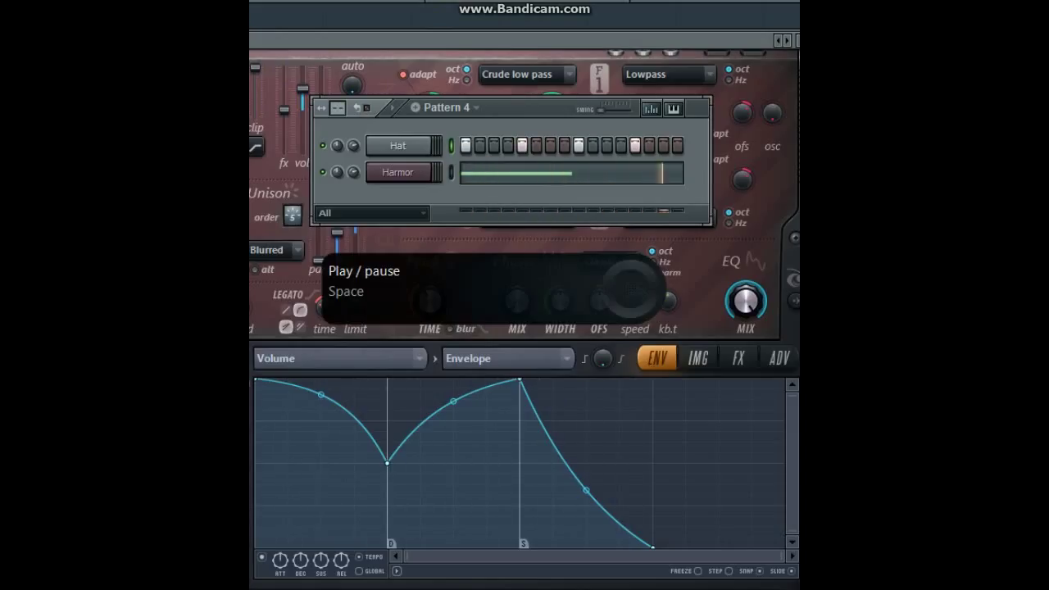
Step: Add a rising-slope envelope point at about 94%, flatten it into a level top, and move the dip earlier
key(space)
mouse_move(525, 385)
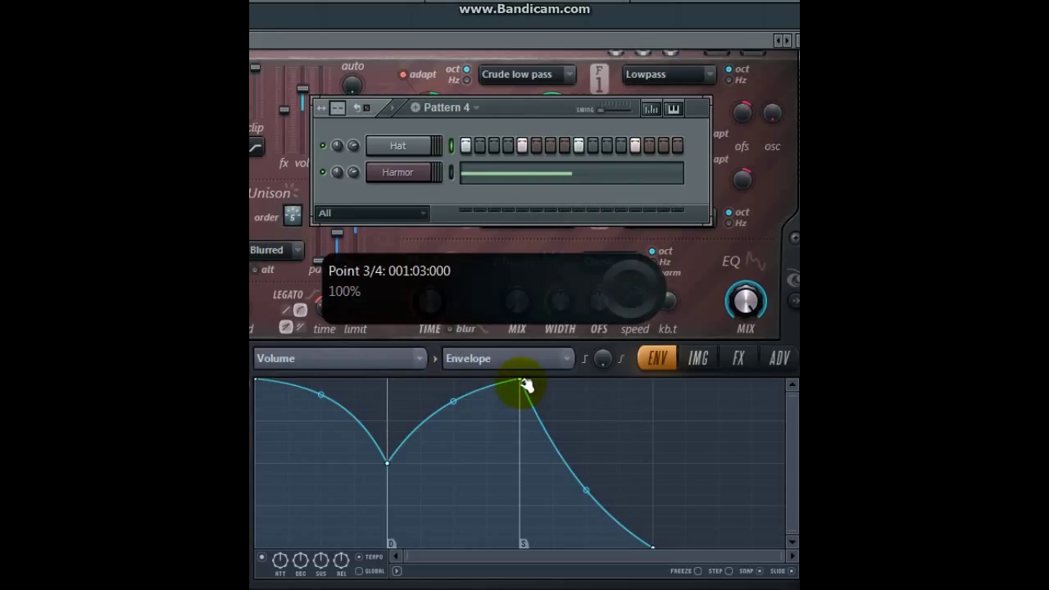
right_click(455, 401)
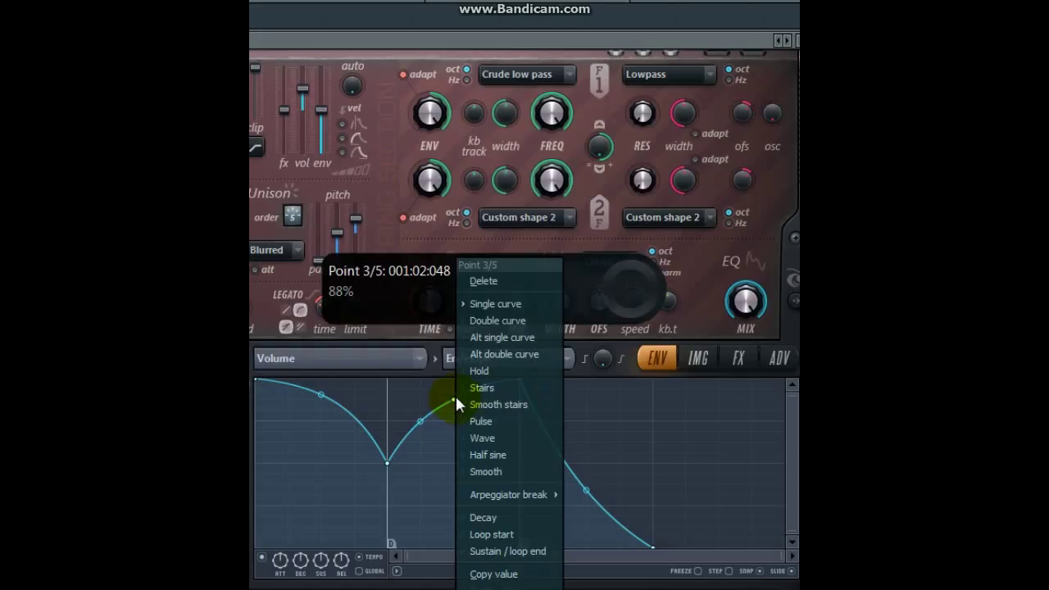
click(450, 402)
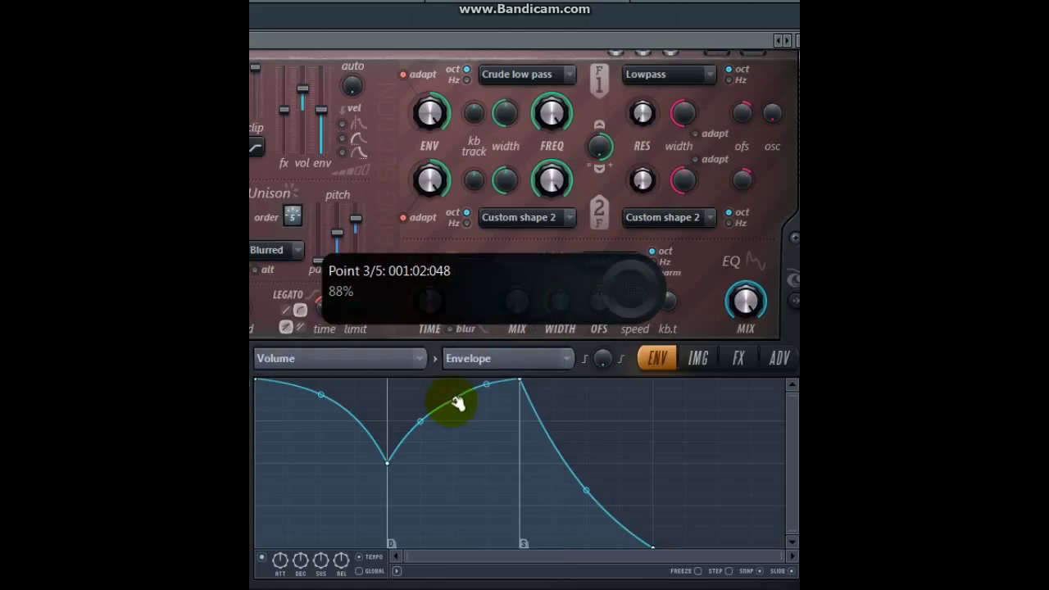
drag(457, 402, 457, 382)
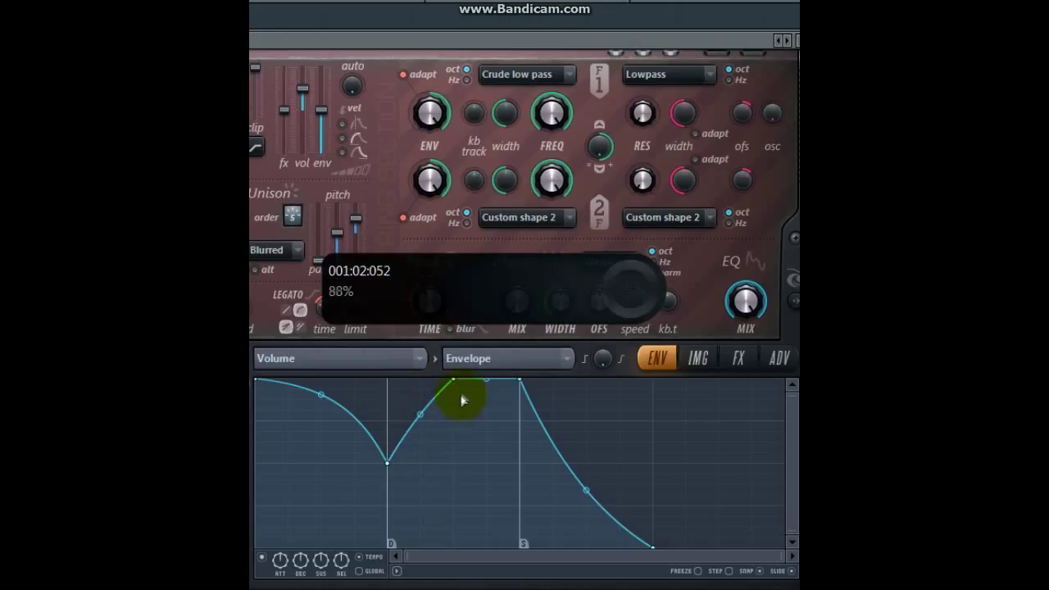
drag(464, 399, 459, 393)
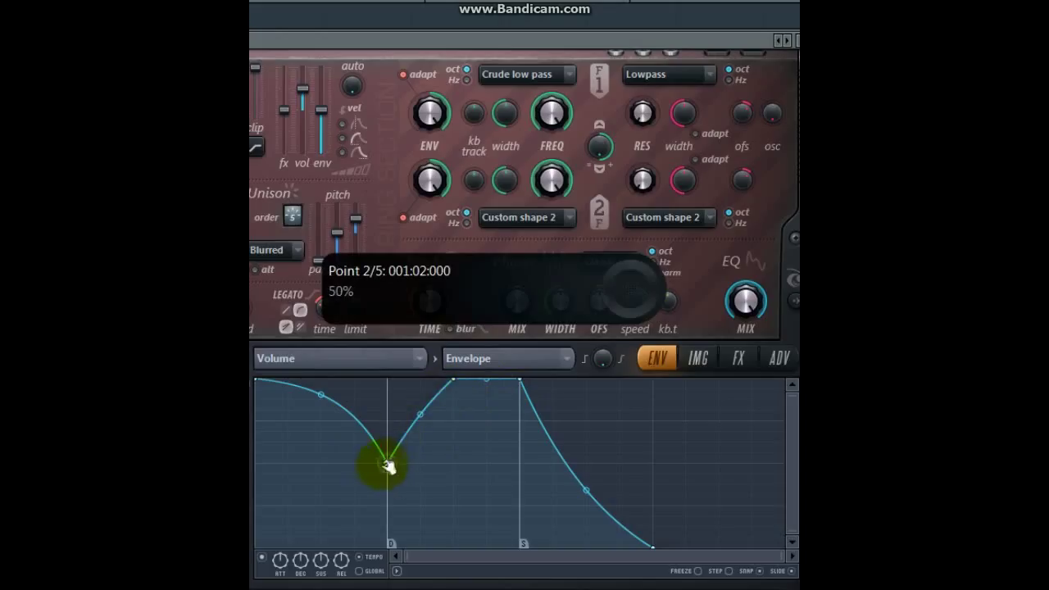
drag(391, 467, 374, 488)
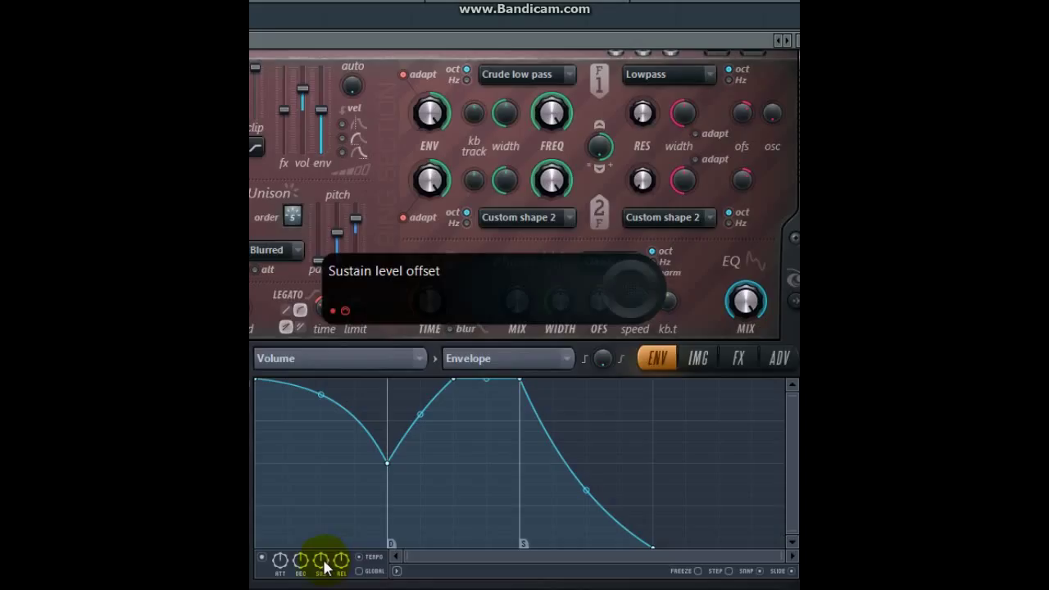
drag(325, 566, 325, 589)
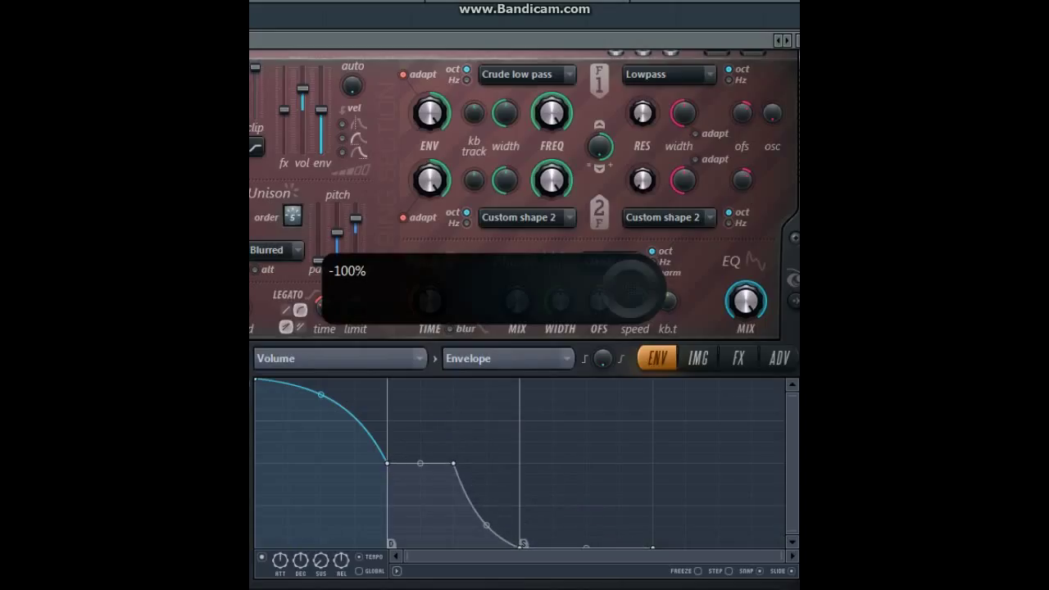
drag(324, 589, 325, 568)
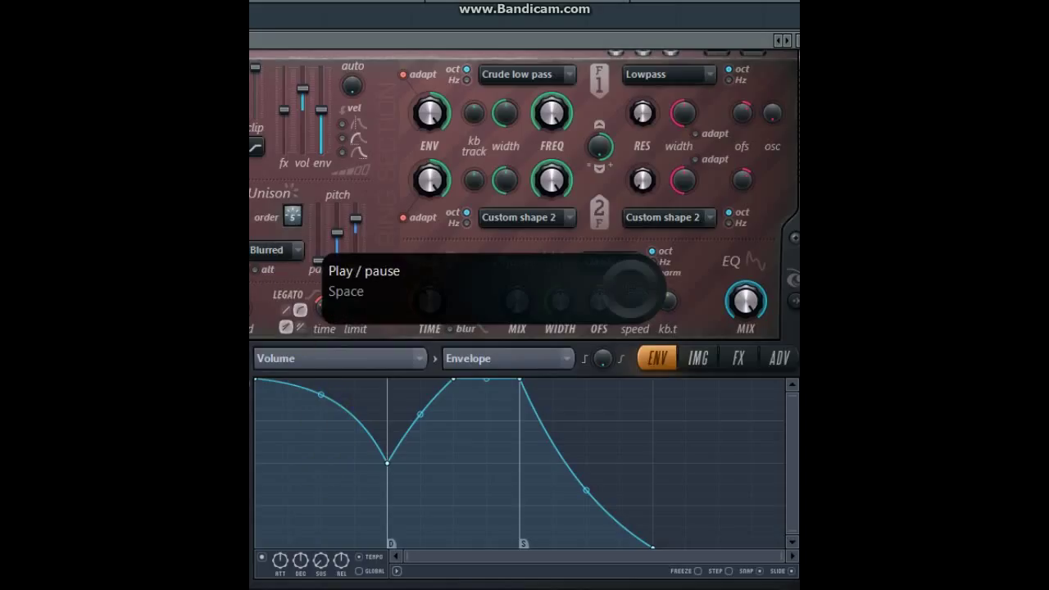
key(space)
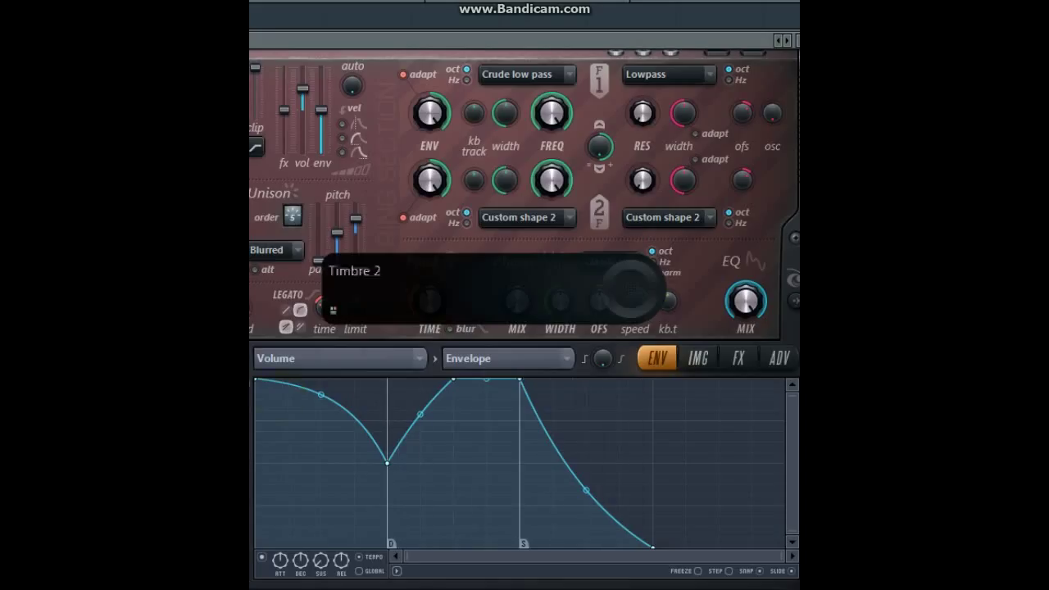
drag(314, 554, 314, 565)
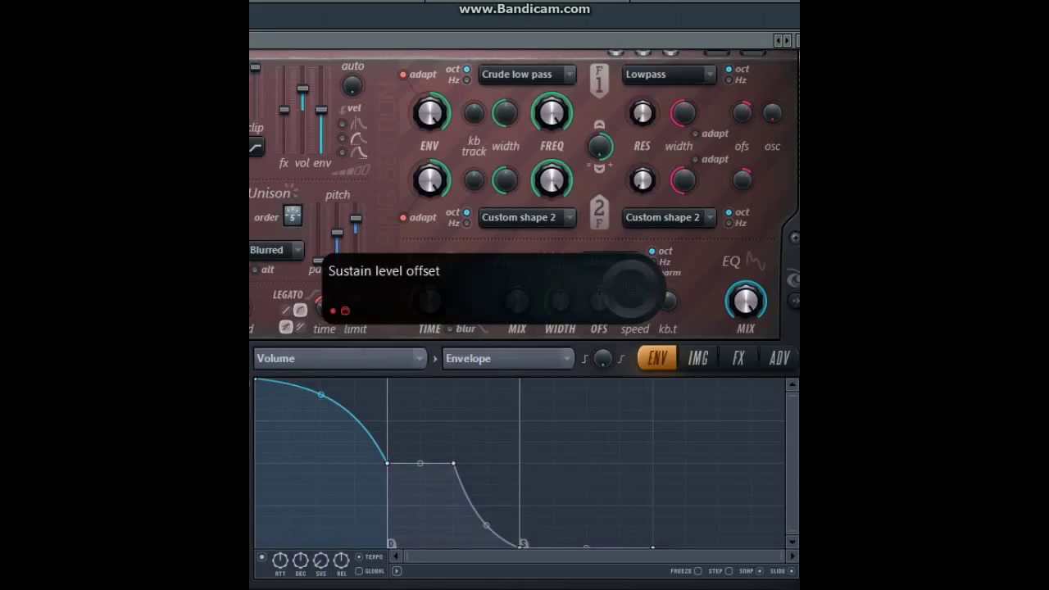
drag(321, 560, 320, 554)
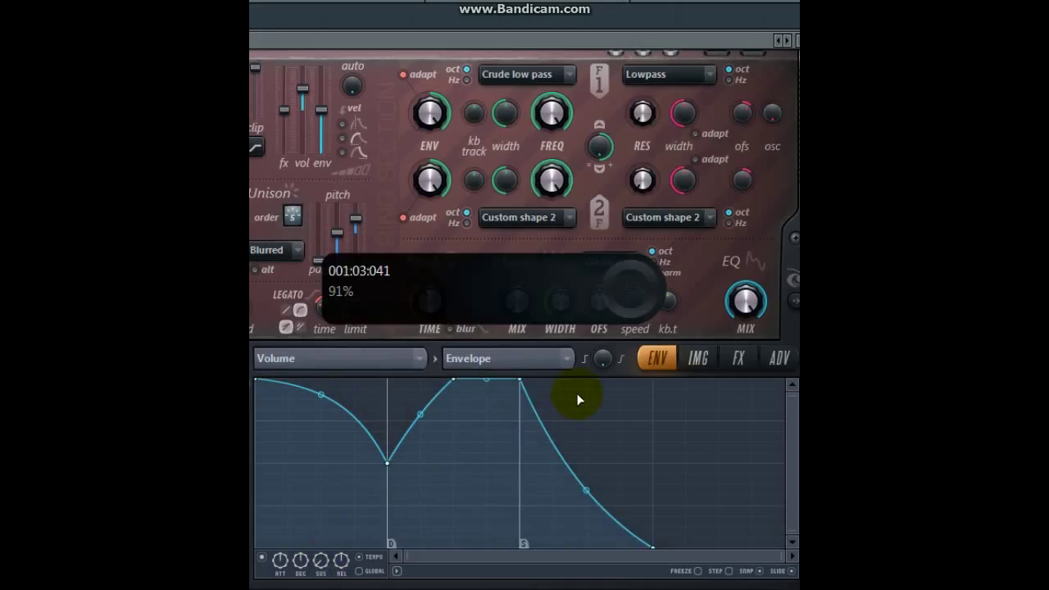
Step: Reset Harmor's sustain level offset and turn the attack time scale down to 0%
right_click(321, 564)
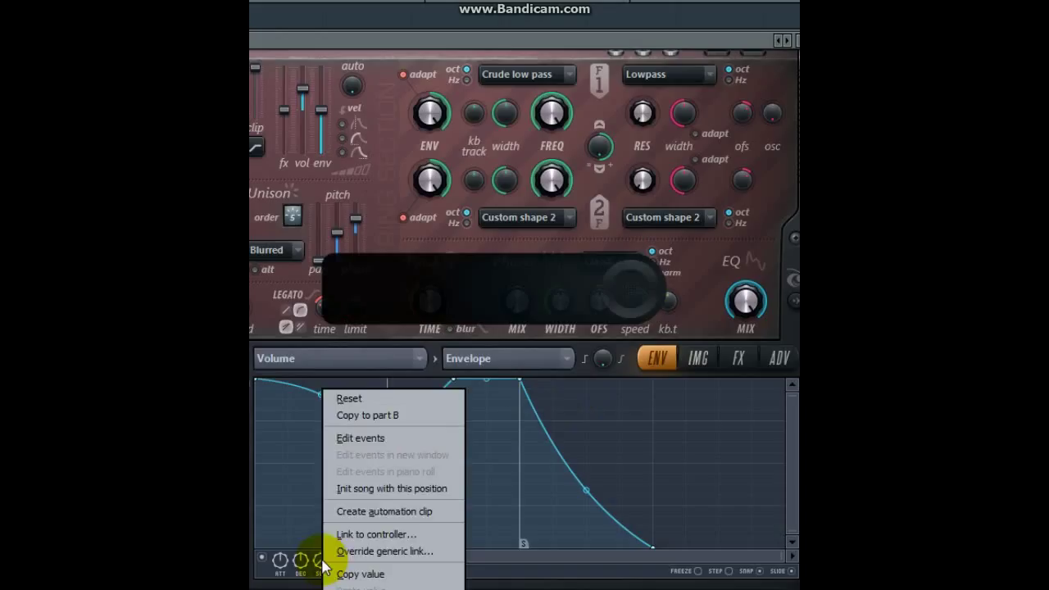
click(345, 397)
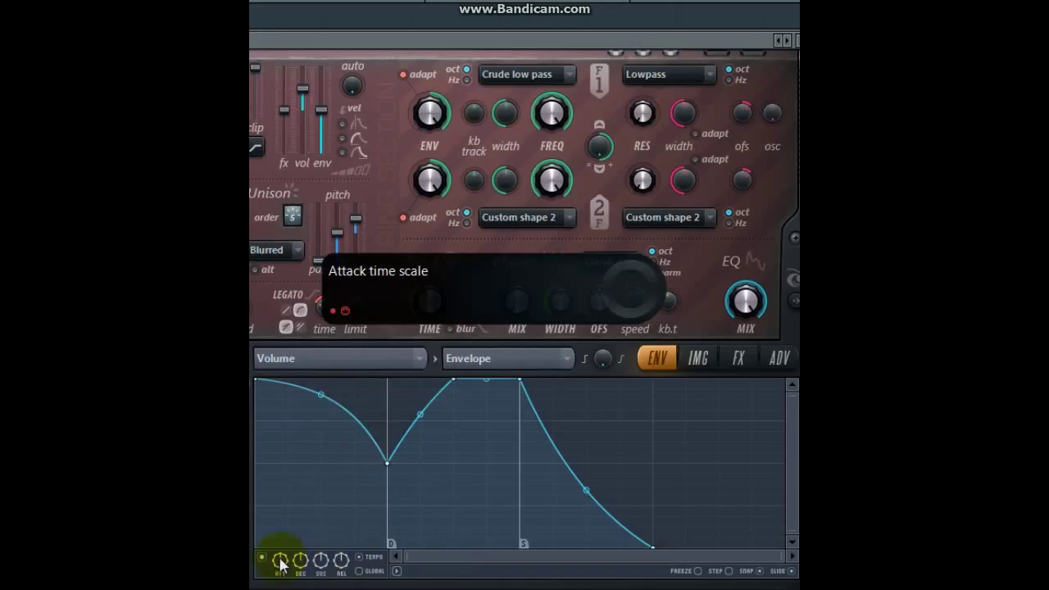
drag(280, 560, 280, 583)
click(280, 561)
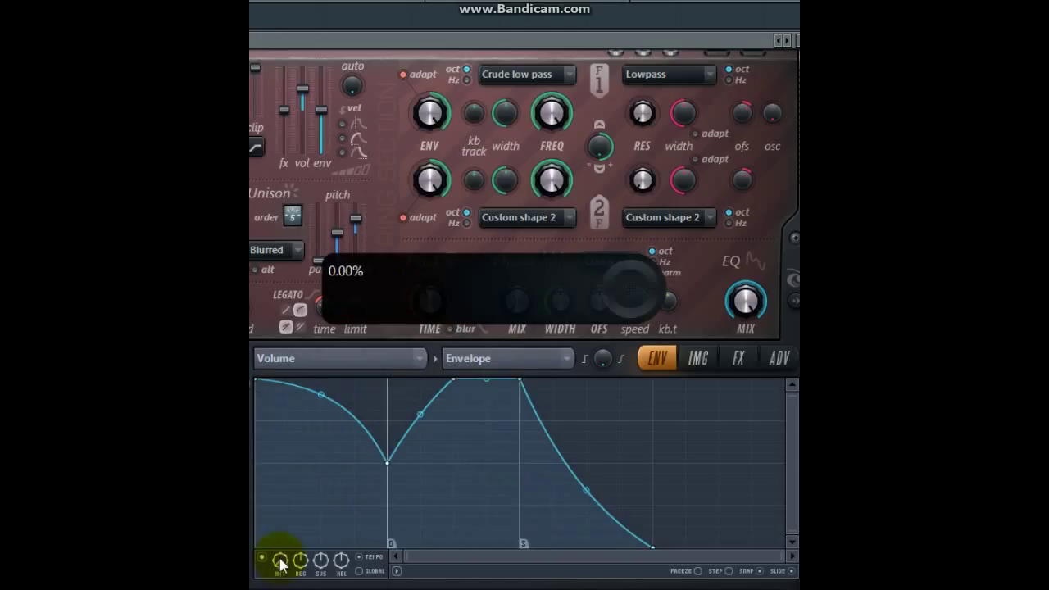
Step: Play the shorter attack, check the dip point's time and level, and bring up the attack knob's options
key(space)
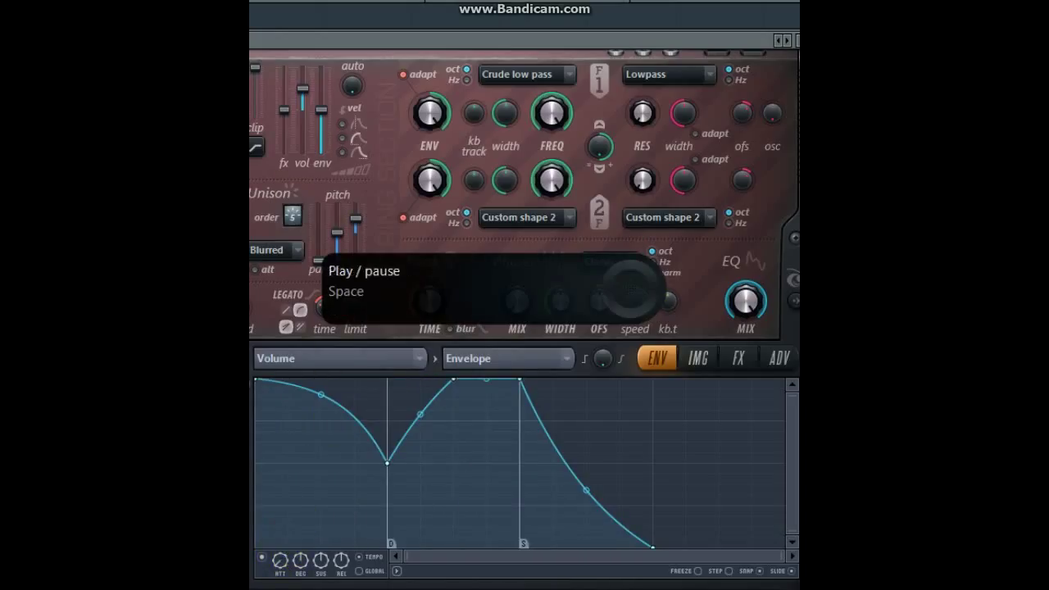
click(387, 464)
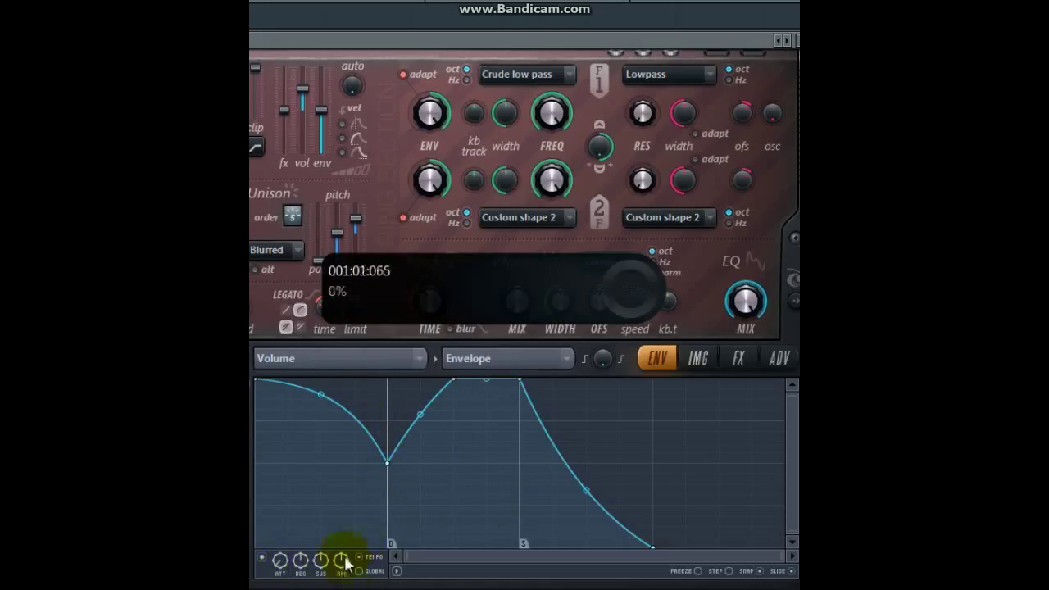
right_click(282, 565)
Step: Reset the attack time scale to its default and lower the release time scale to 87.50%
click(331, 400)
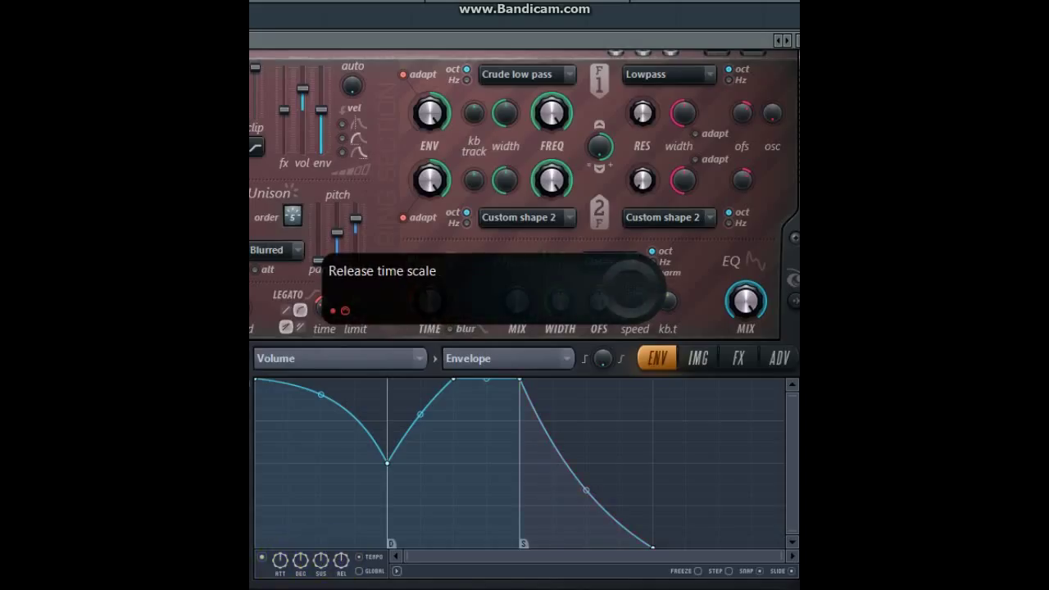
drag(341, 560, 341, 589)
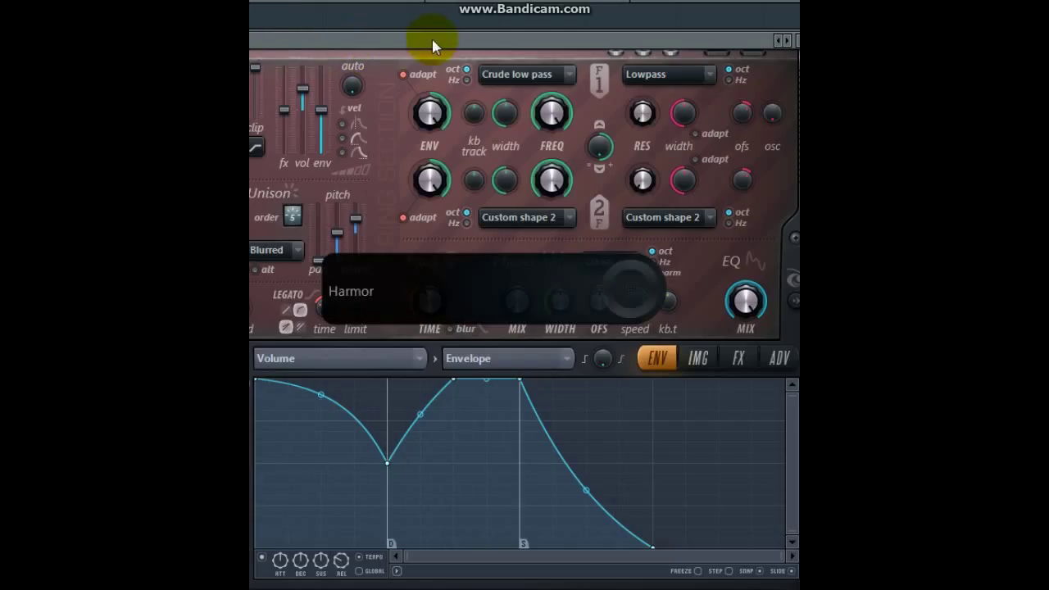
Step: Play and stop the song in the playlist, then bring up the envelope attack knob's options
click(492, 2)
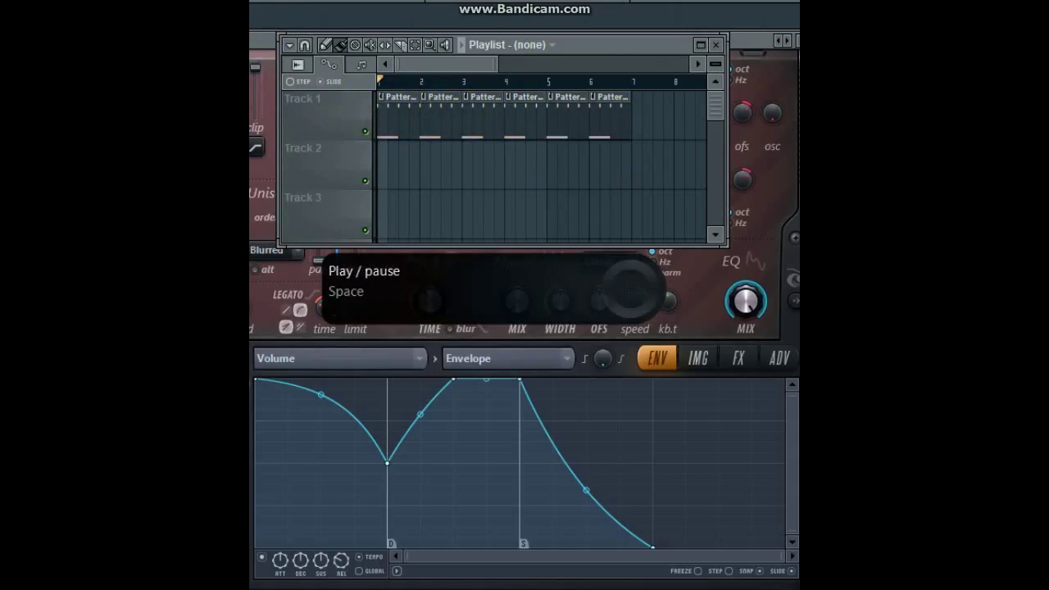
click(461, 44)
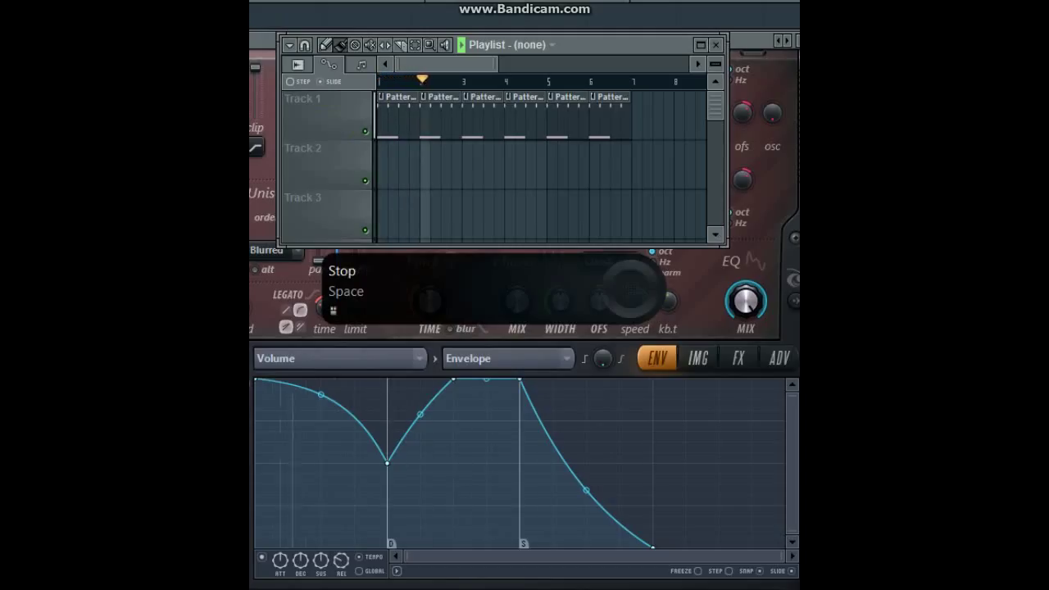
click(461, 44)
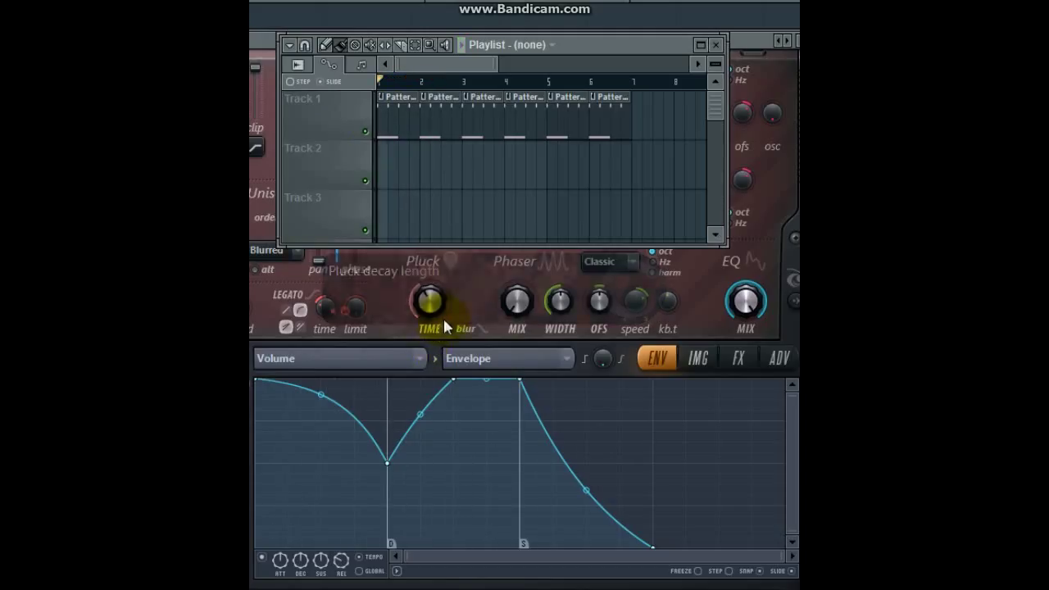
right_click(280, 562)
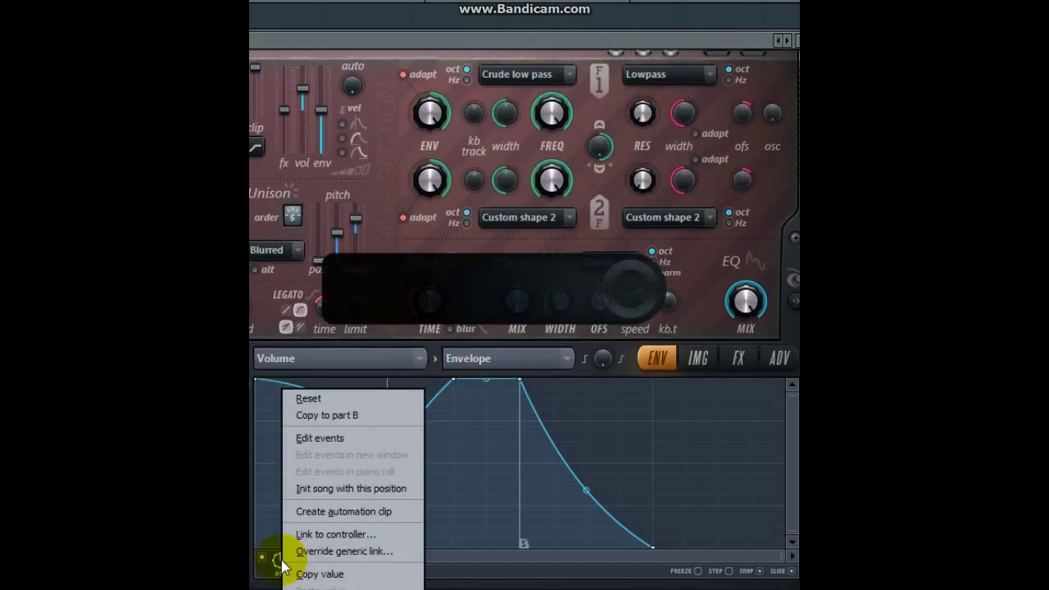
Step: Create an automation clip for Harmor's attack time scale and view it on playlist Track 2
click(333, 514)
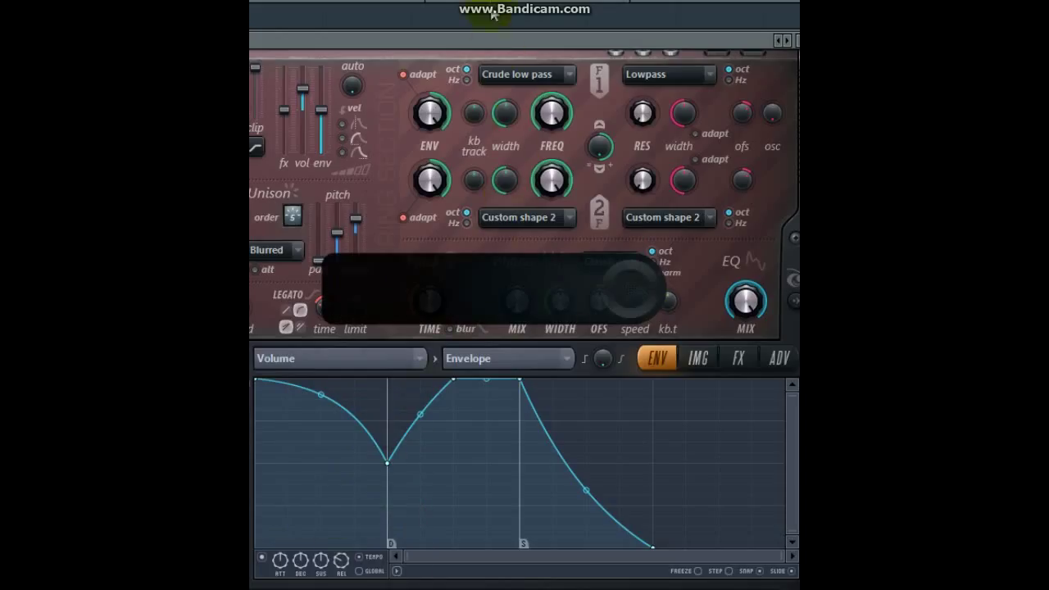
key(F5)
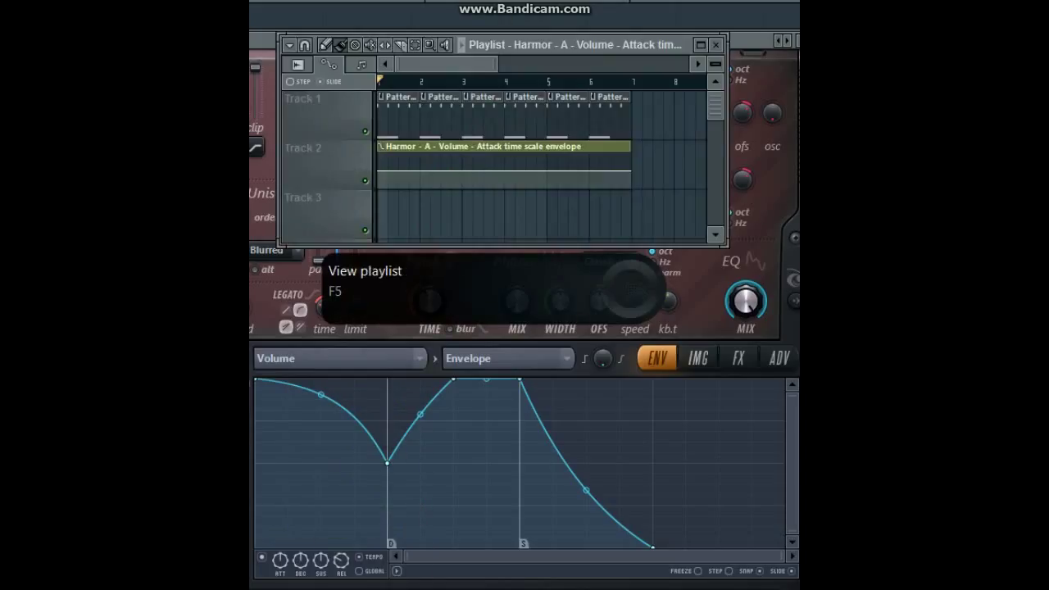
Step: Give the clip's end point a Stairs curve at 100%, add a middle point, and extend the clip to bar 7
right_click(634, 172)
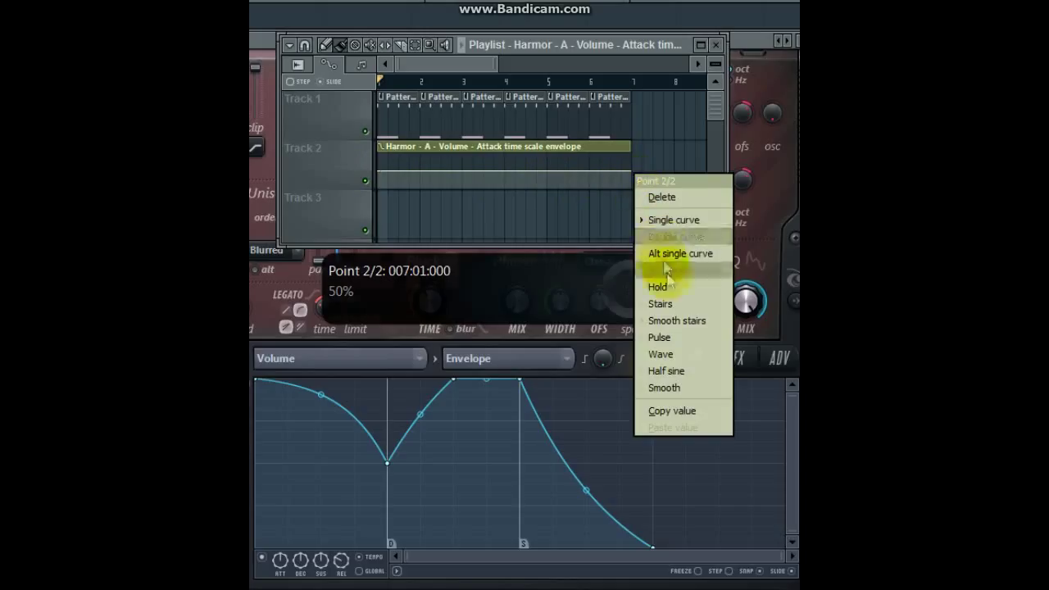
click(665, 302)
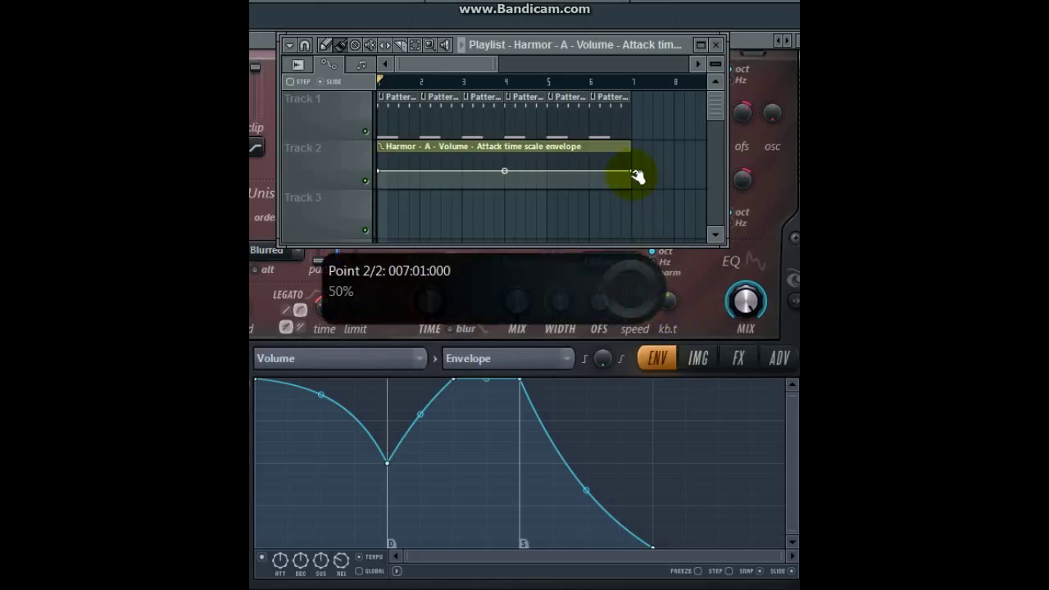
drag(636, 175, 635, 155)
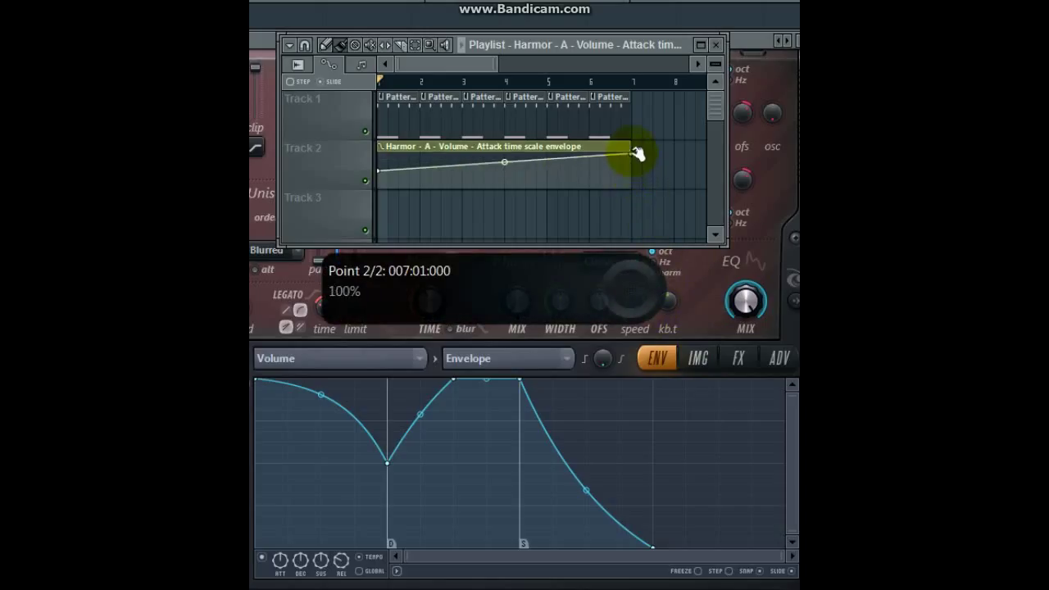
right_click(511, 161)
drag(511, 162, 511, 165)
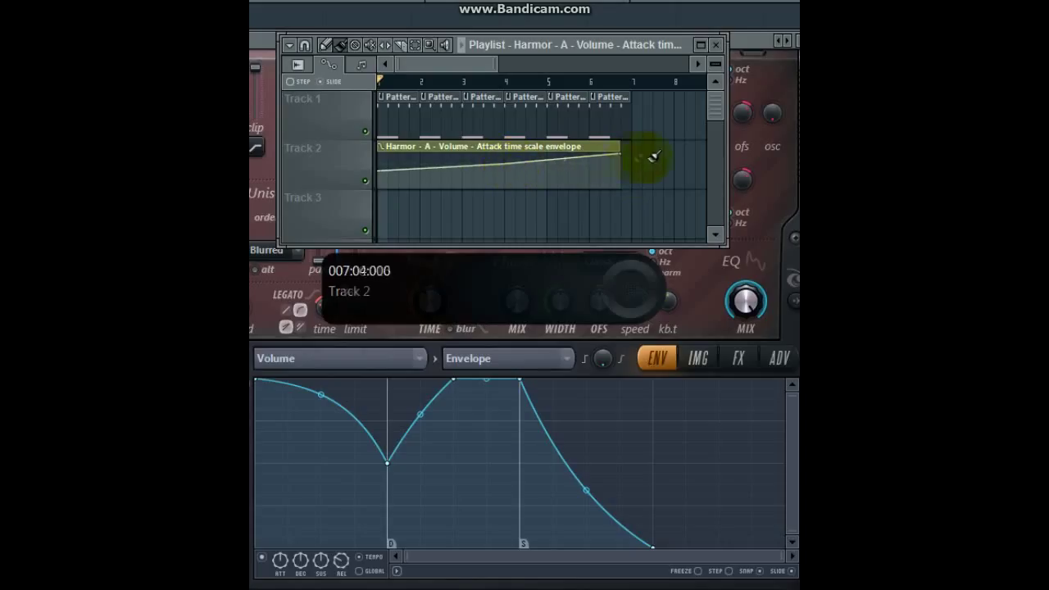
drag(621, 150, 635, 153)
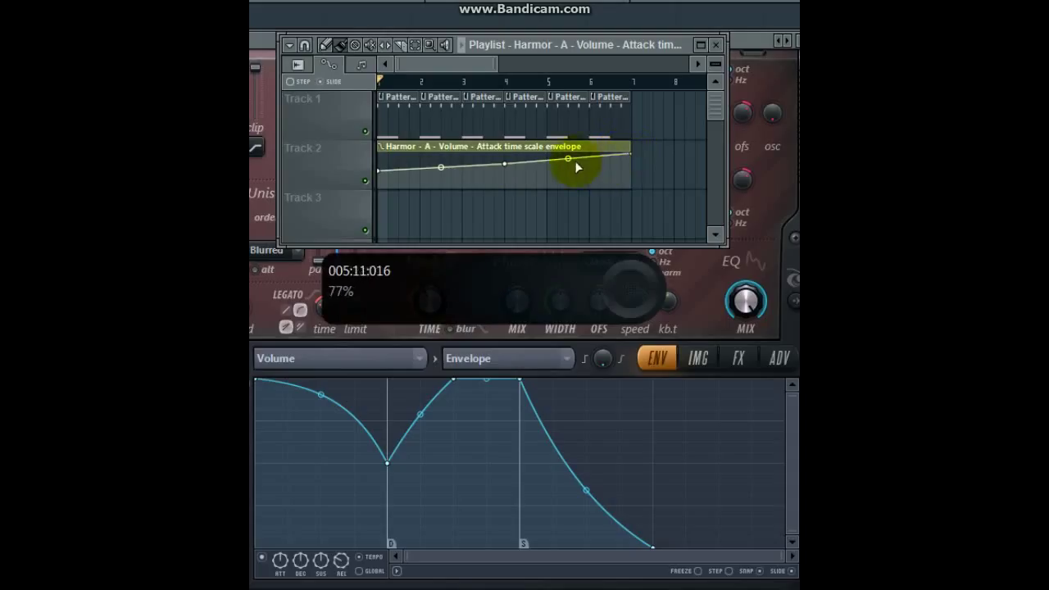
Step: Set the first point to 0% and the middle point to 45%, and adjust the curve tensions
drag(568, 158, 568, 140)
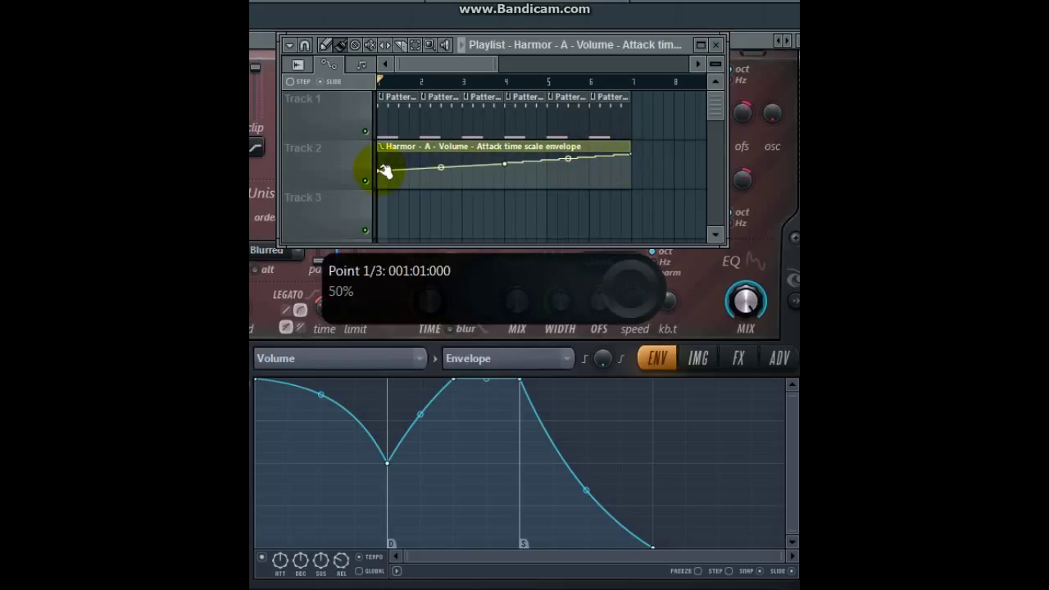
drag(384, 171, 377, 190)
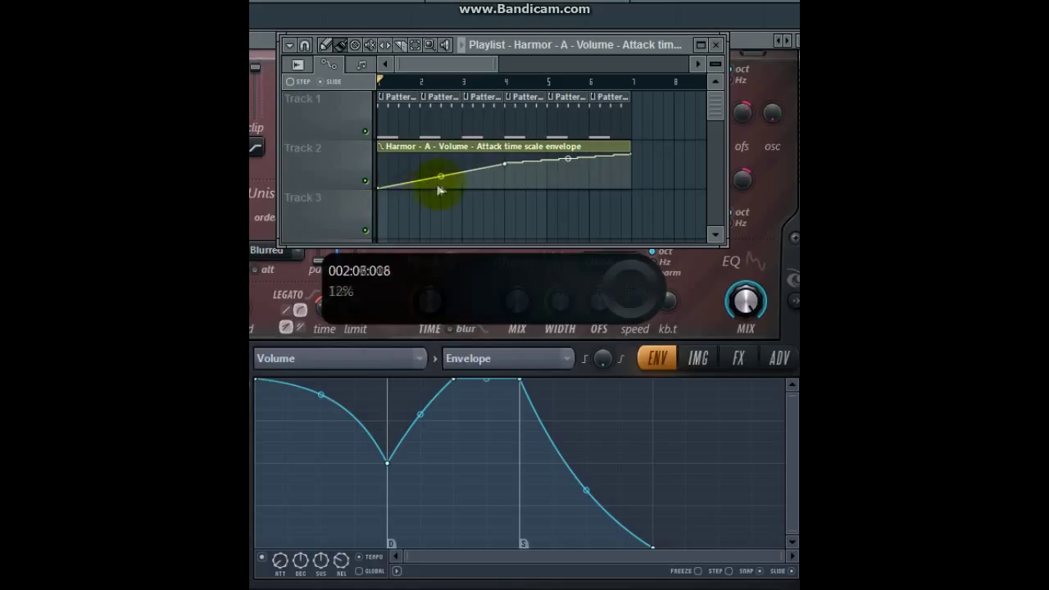
drag(505, 165, 566, 164)
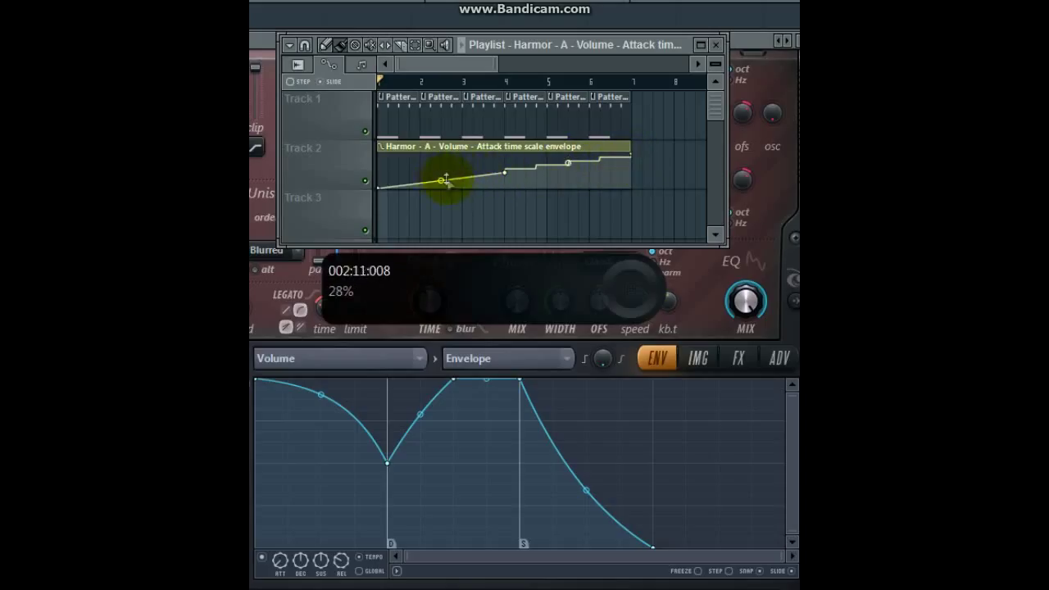
mouse_move(442, 179)
mouse_down()
mouse_move(441, 164)
mouse_move(441, 180)
mouse_up()
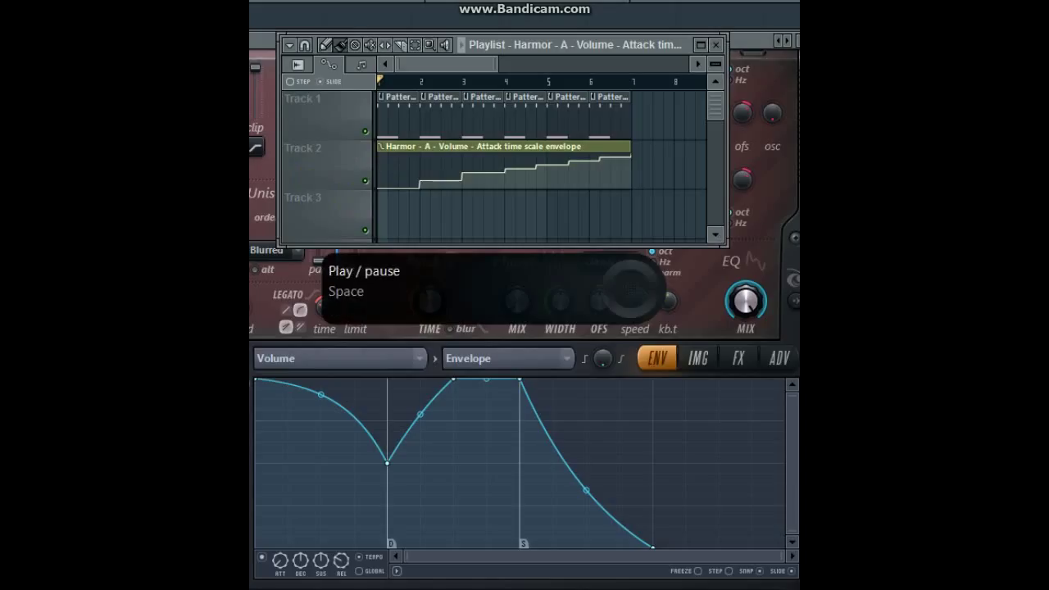
key(space)
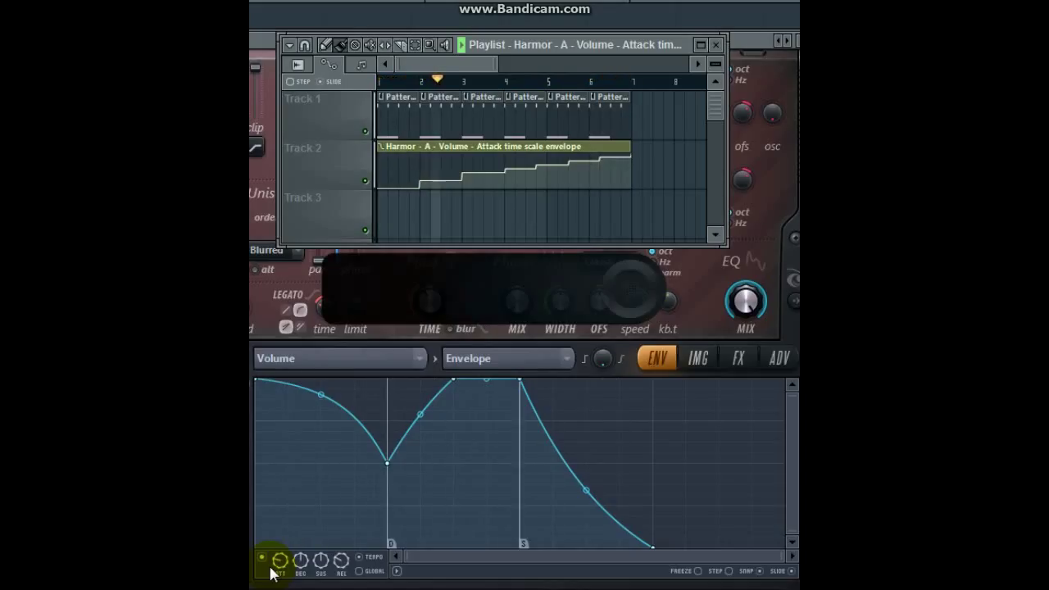
key(space)
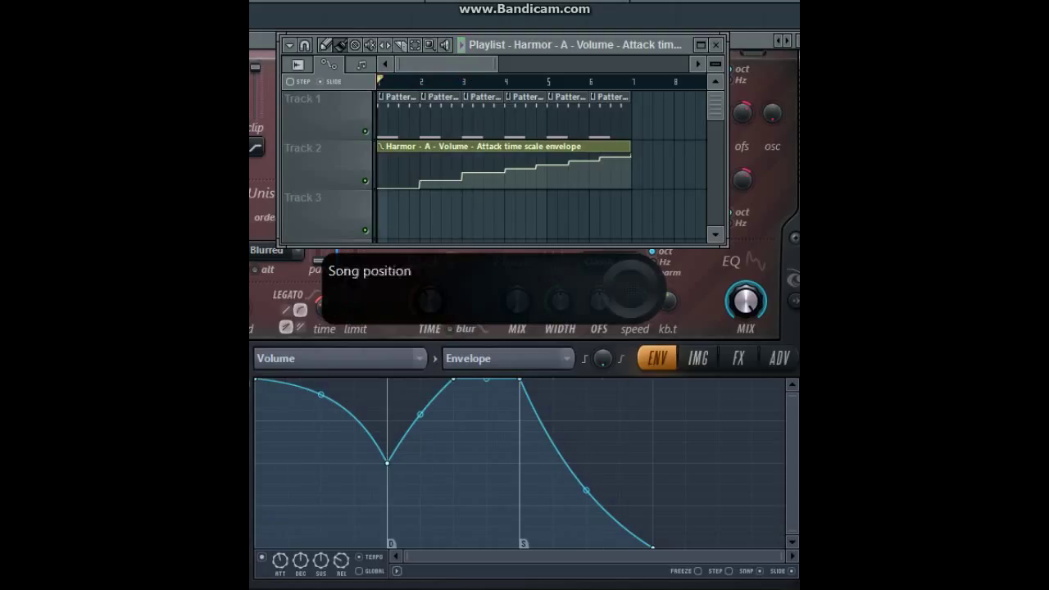
click(380, 441)
click(383, 497)
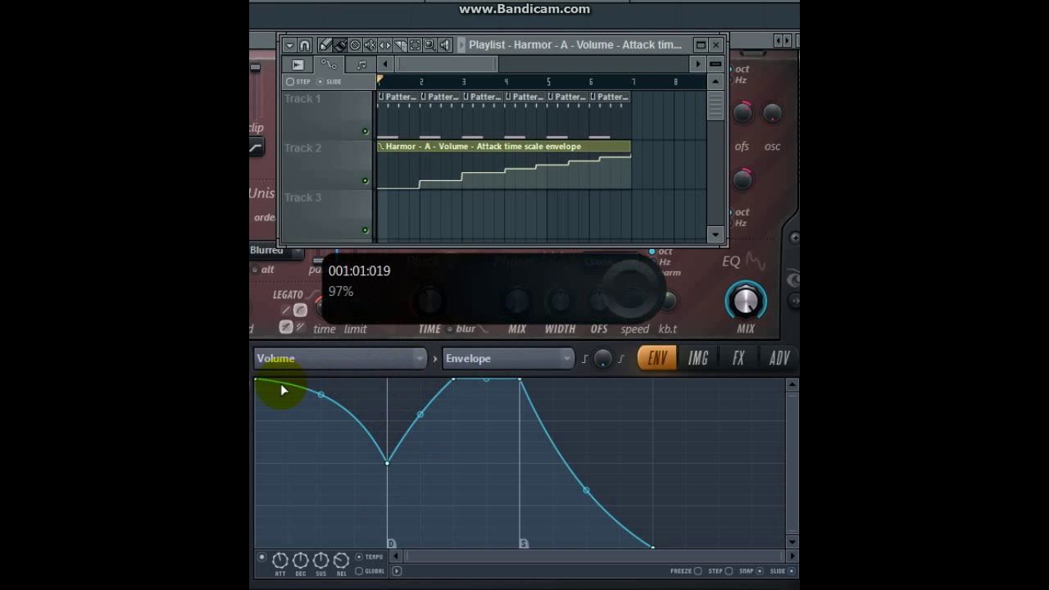
Step: Browse Harmor's envelope target list and keep Volume as the target
click(420, 366)
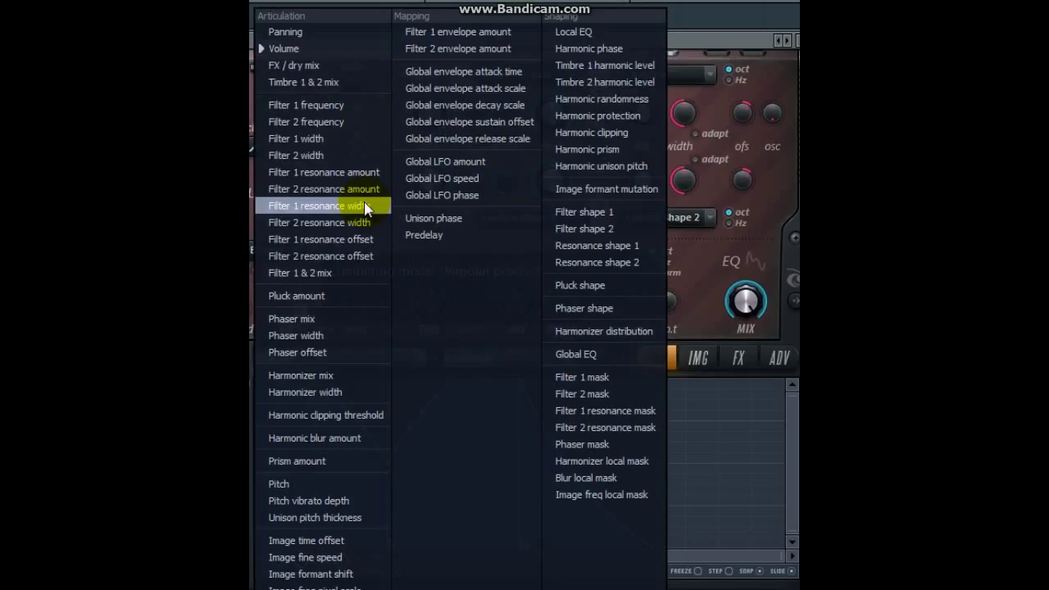
click(281, 51)
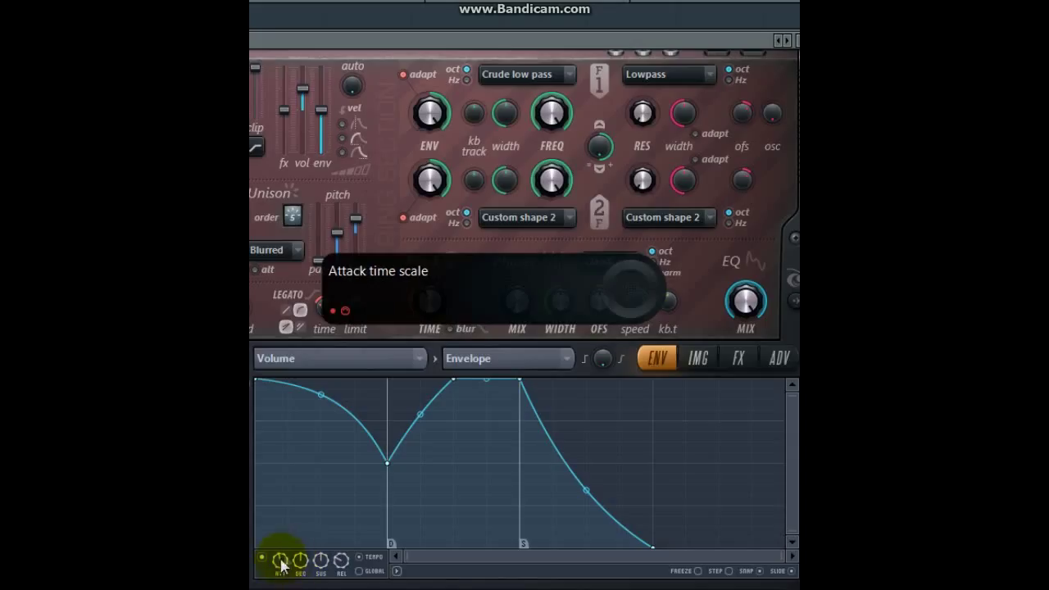
mouse_move(281, 564)
mouse_down()
mouse_move(386, 480)
mouse_move(437, 516)
mouse_move(551, 416)
mouse_move(276, 562)
mouse_up()
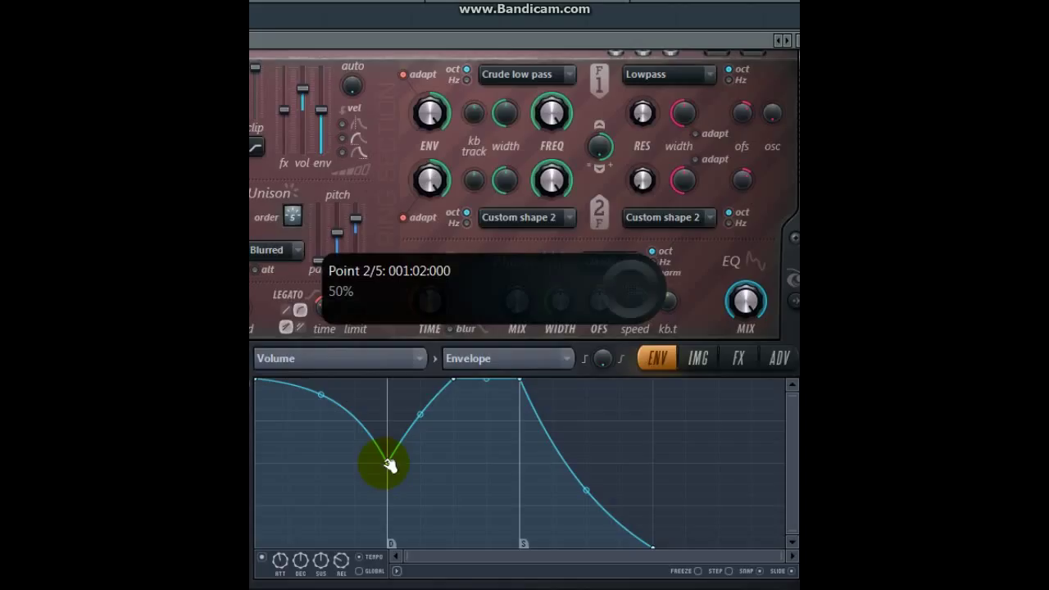
drag(389, 464, 388, 463)
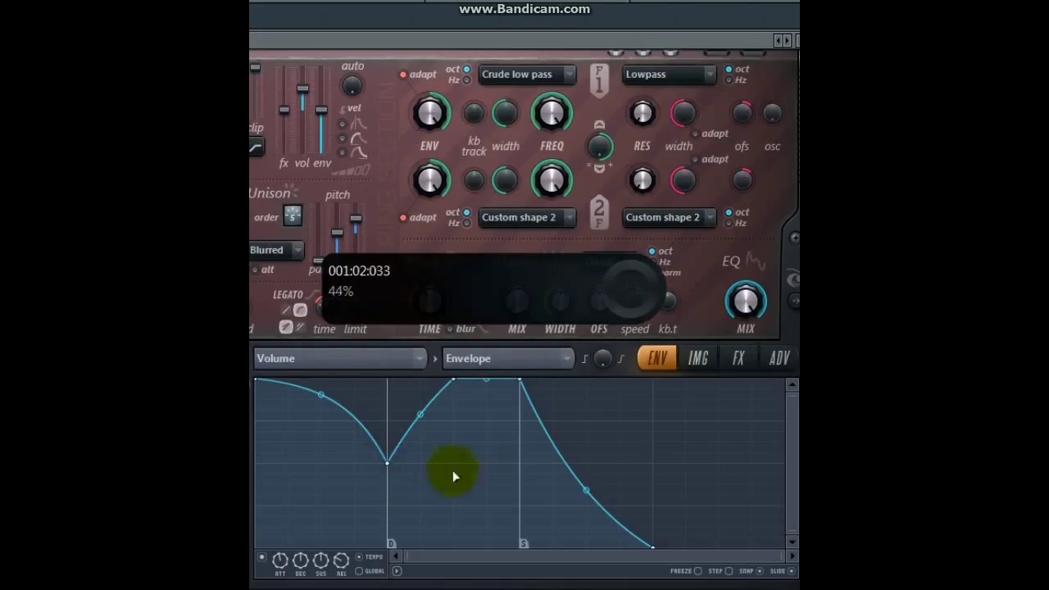